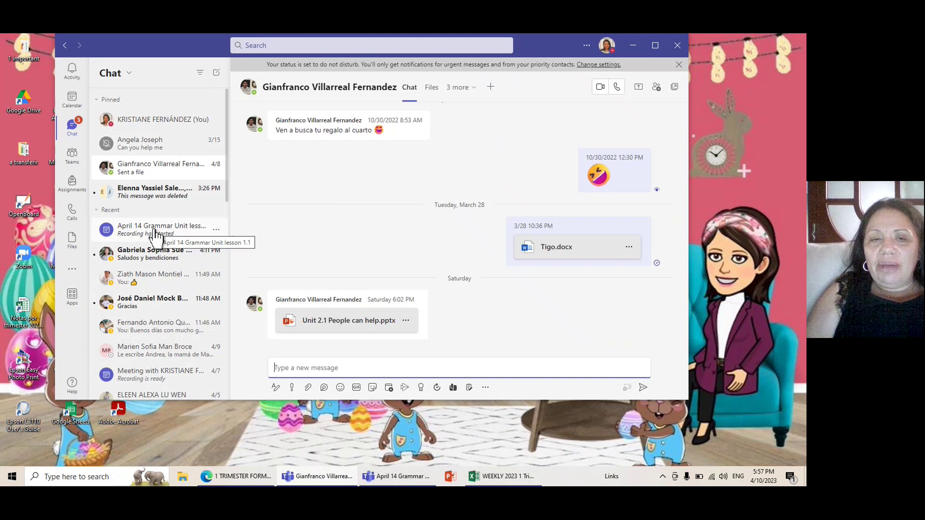
# View the April 14 Grammar Unit lesson meeting chat and the April 7 meeting chat containing the finished recording
pyautogui.click(155, 236)
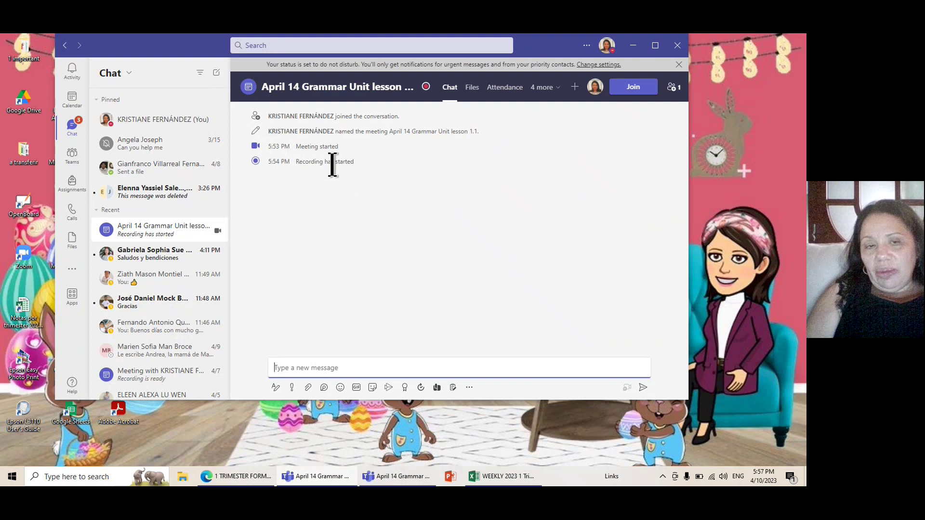
pyautogui.click(229, 170)
pyautogui.moveTo(230, 170); pyautogui.dragTo(231, 206)
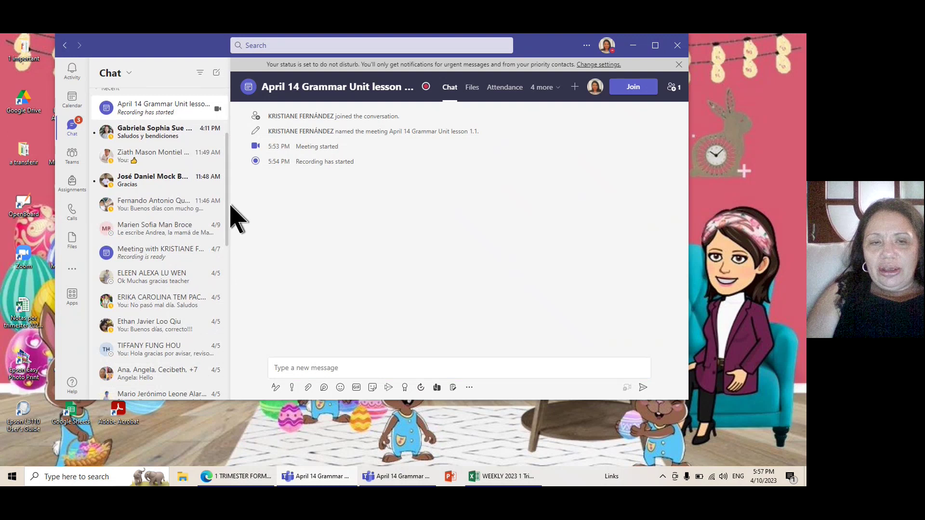
pyautogui.click(158, 252)
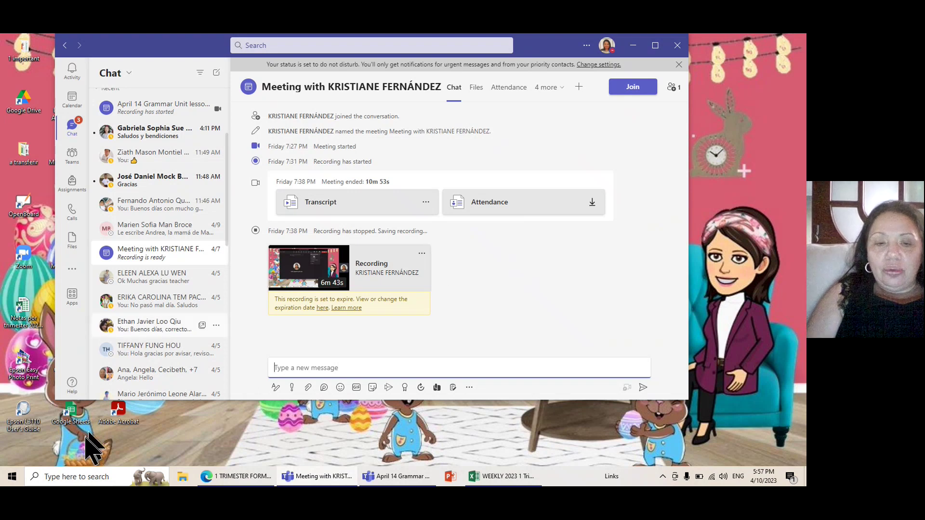
# Switch to Outlook in the browser and open OneDrive from the Microsoft 365 apps
pyautogui.click(224, 477)
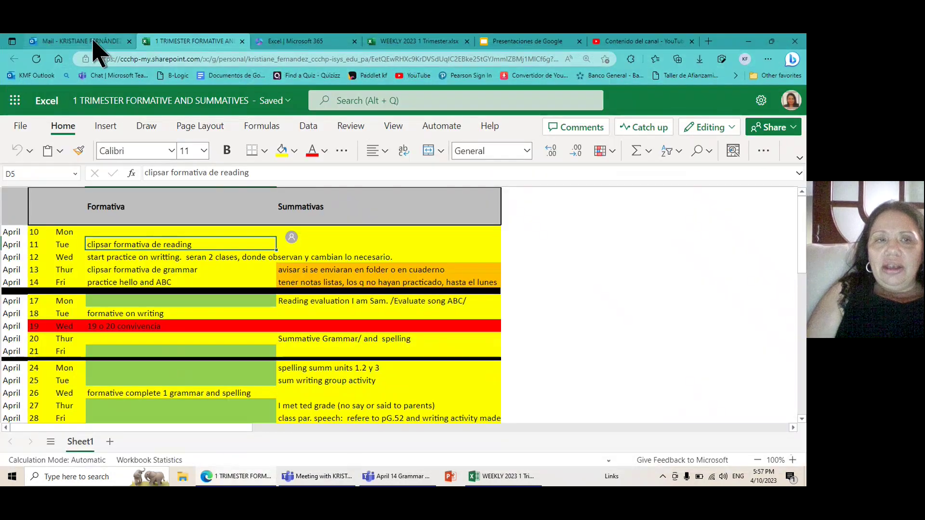
pyautogui.click(96, 44)
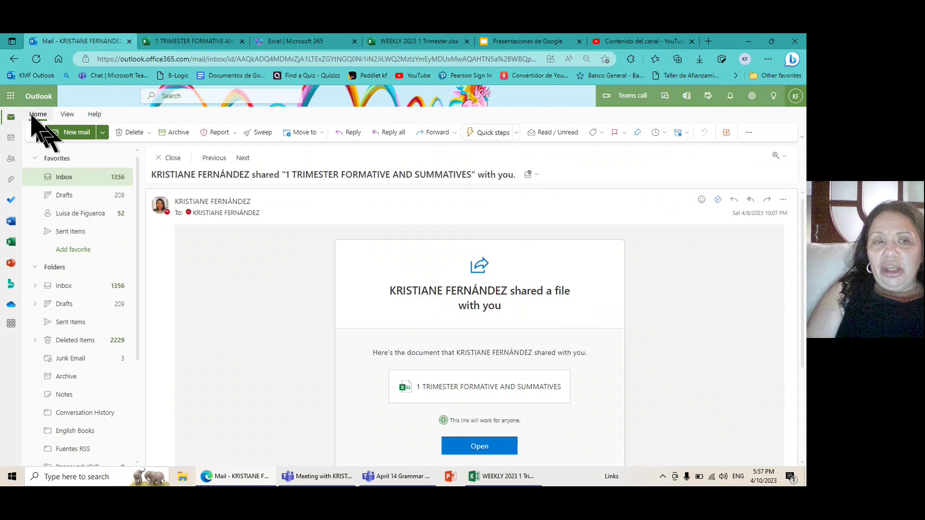
pyautogui.click(10, 98)
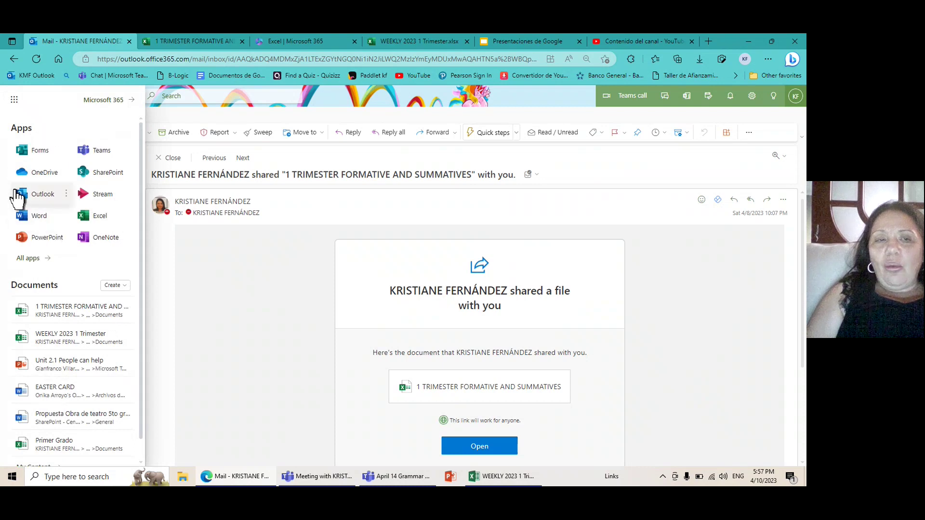
pyautogui.click(43, 173)
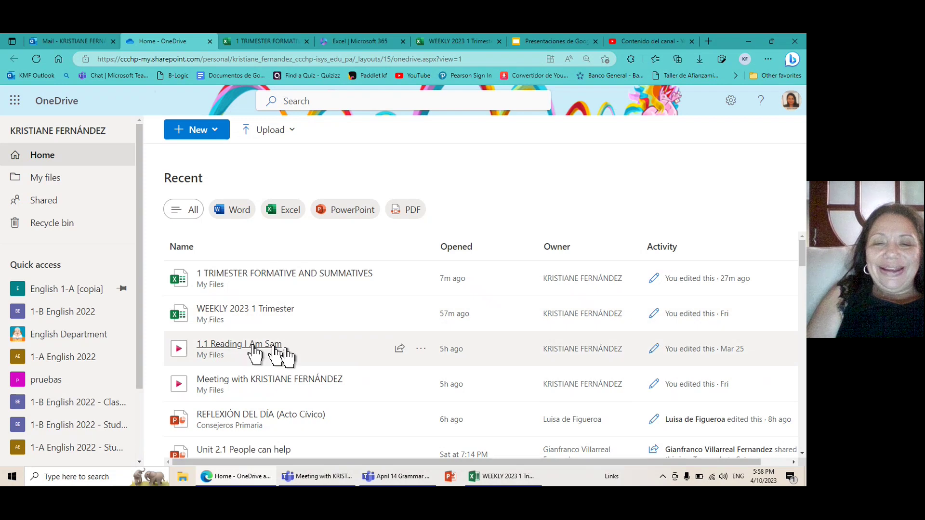
# View the available actions for the recent 1.1 Reading I Am Sam video, and open the Recordings folder in My files
pyautogui.click(422, 350)
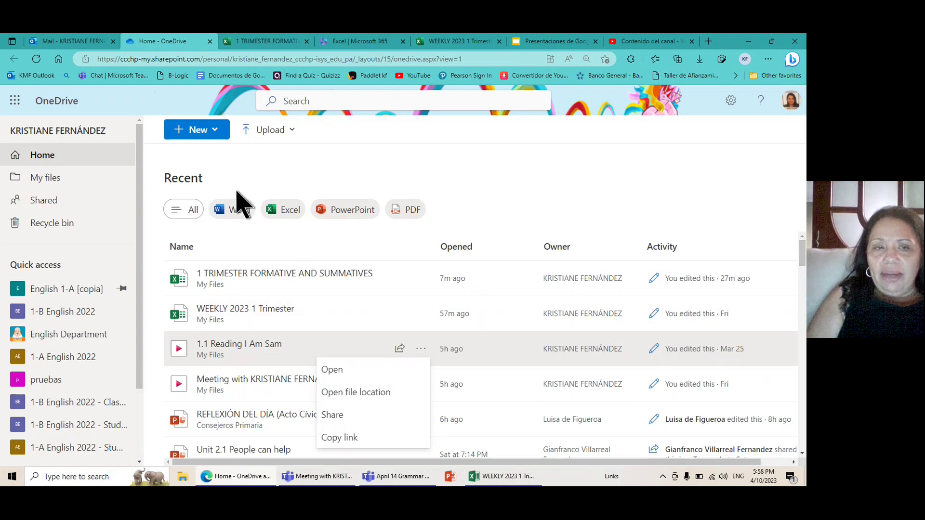
pyautogui.click(46, 178)
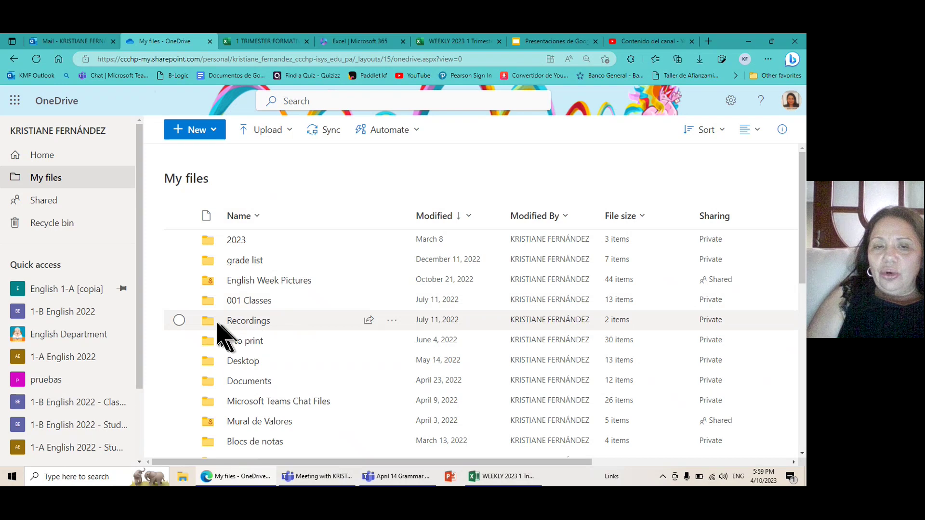
pyautogui.click(258, 322)
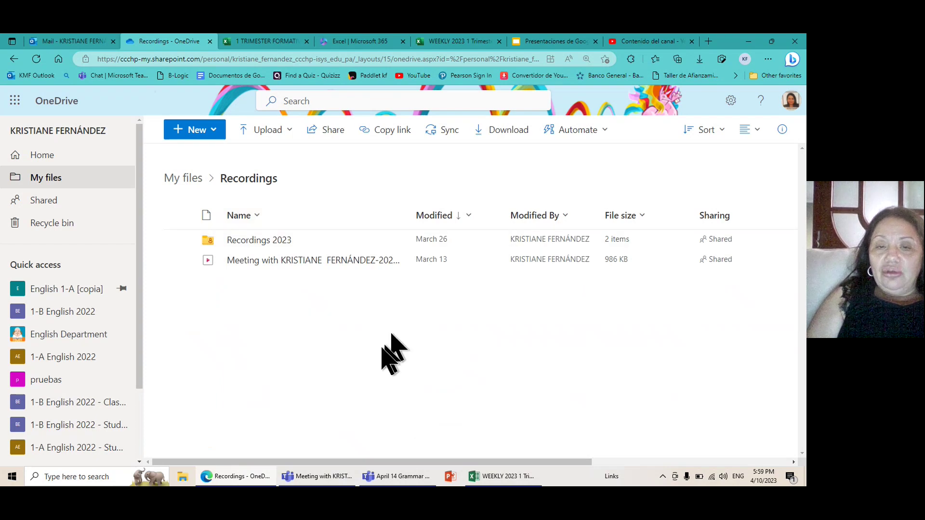
# Create a new folder named prueba inside the Recordings folder
pyautogui.rightClick(215, 297)
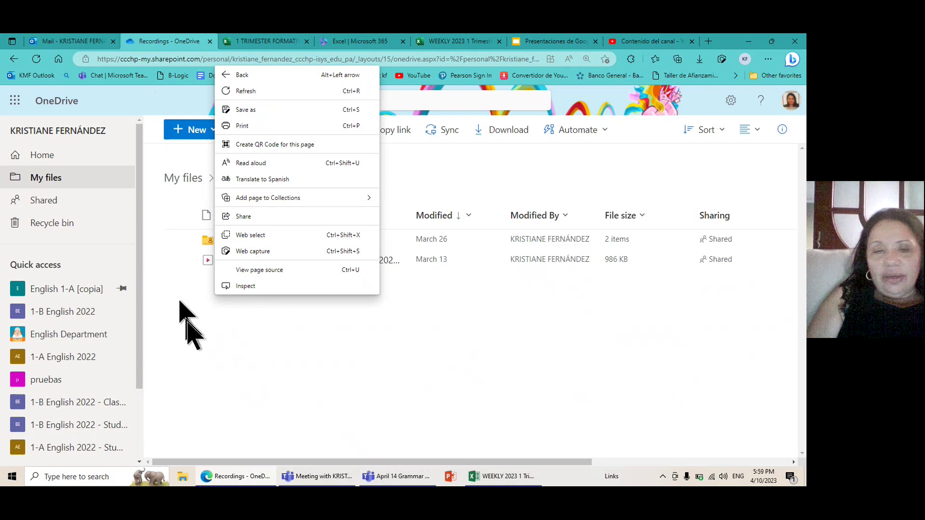
pyautogui.click(206, 342)
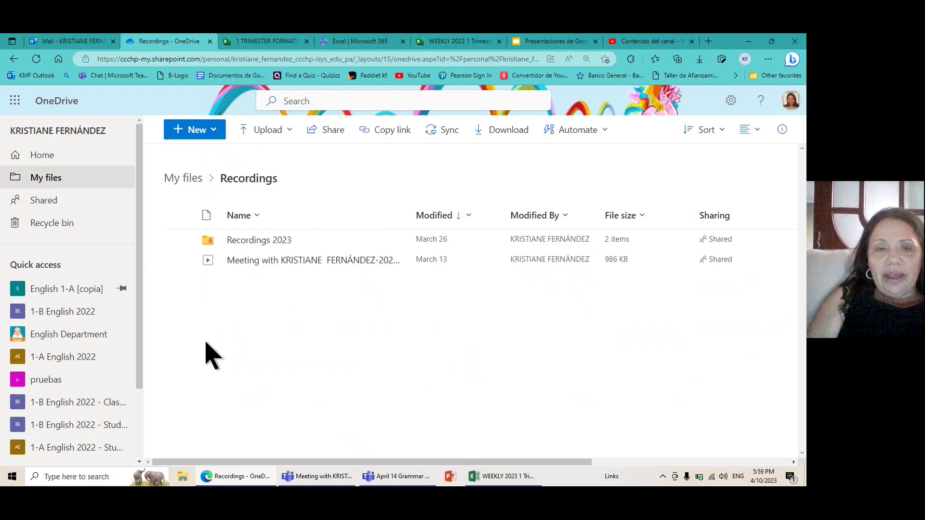
pyautogui.click(215, 132)
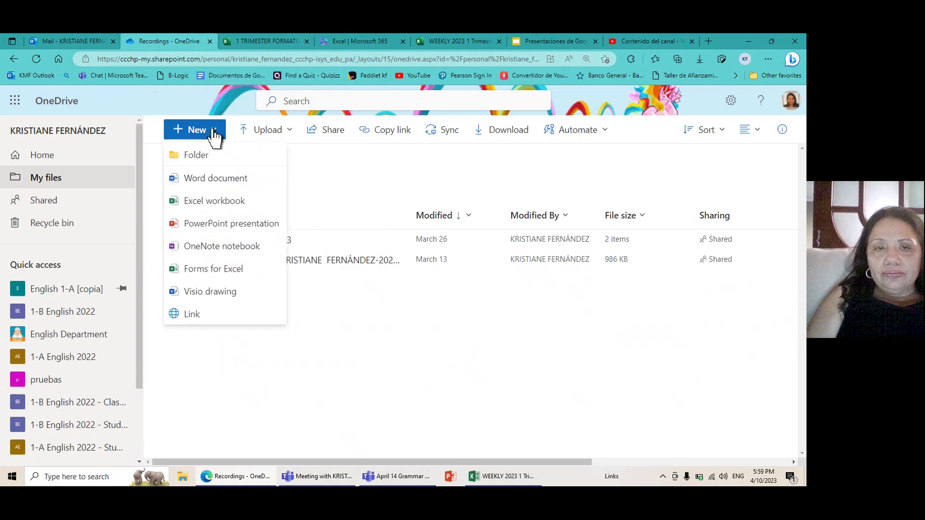
pyautogui.click(199, 161)
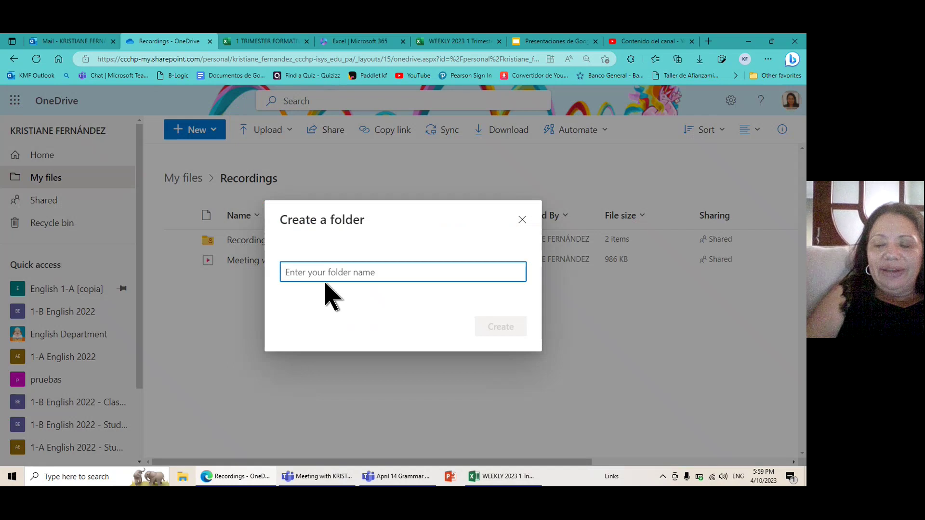
pyautogui.write('prueba')
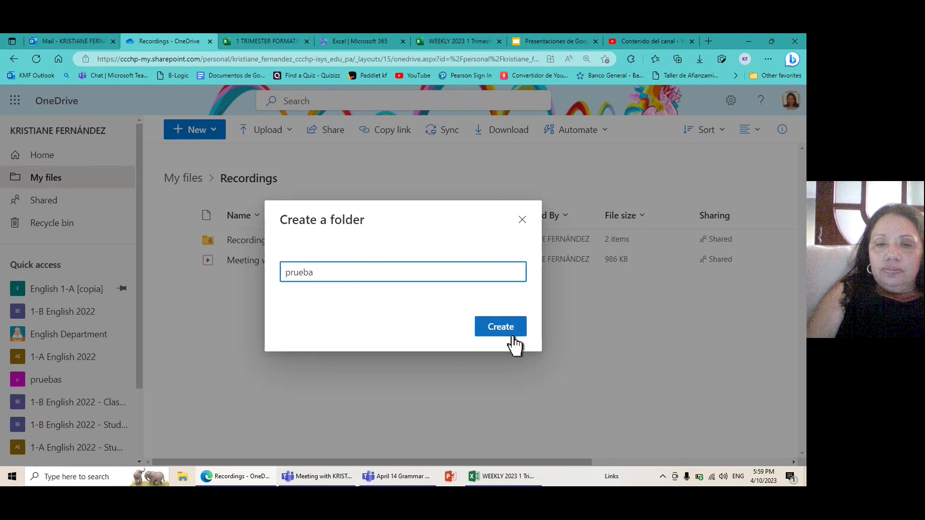
pyautogui.click(512, 334)
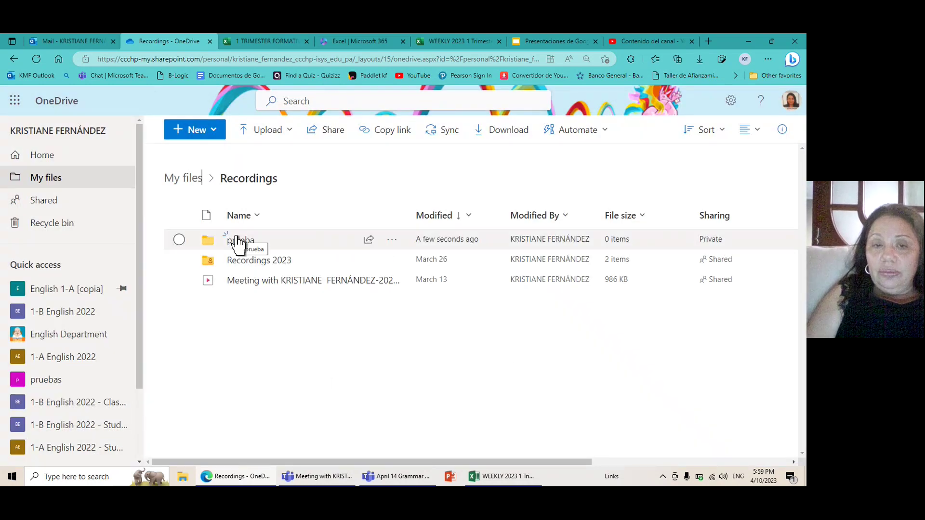
# Open the link-sharing options for the prueba folder, and check the class team names in Microsoft Teams before returning to OneDrive
pyautogui.click(370, 241)
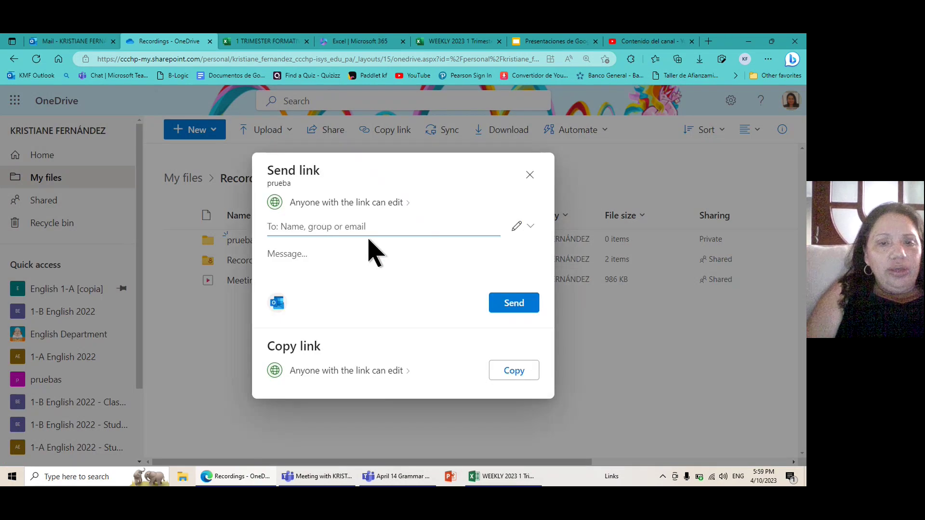
pyautogui.click(314, 482)
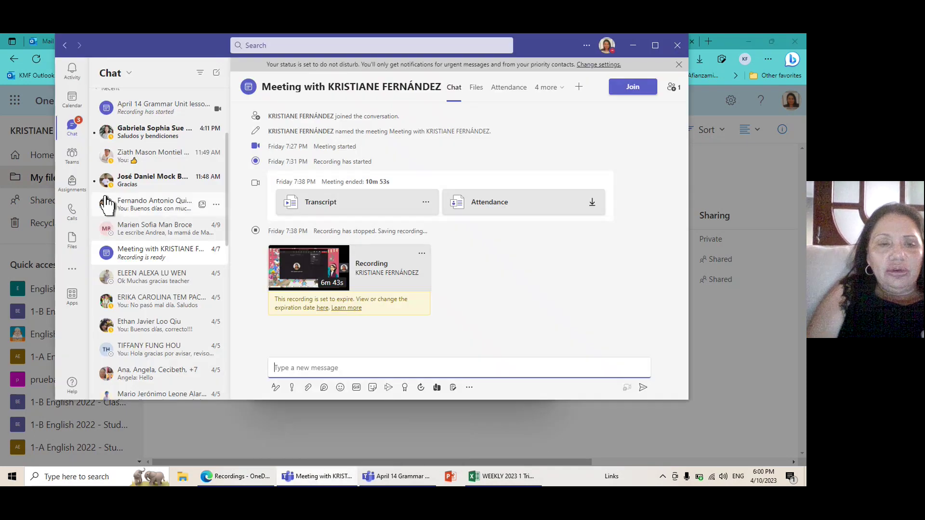
pyautogui.click(73, 157)
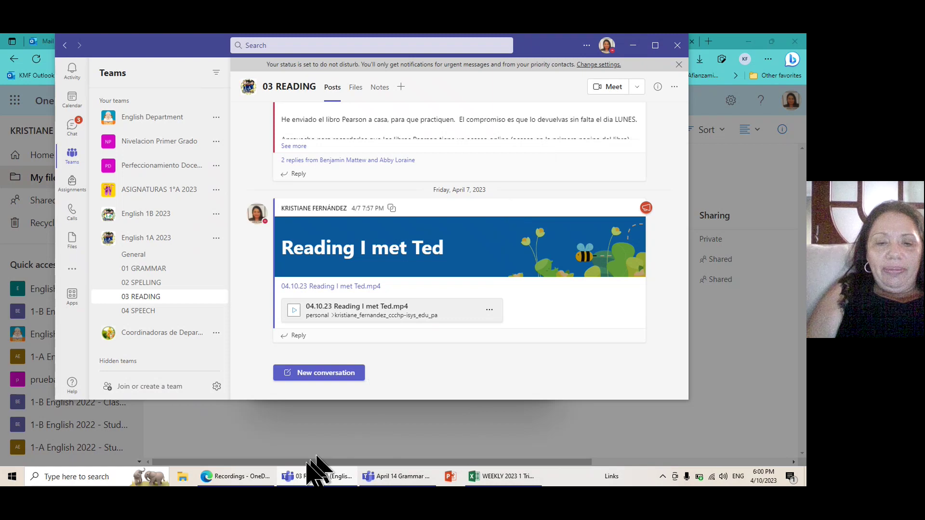
pyautogui.click(246, 476)
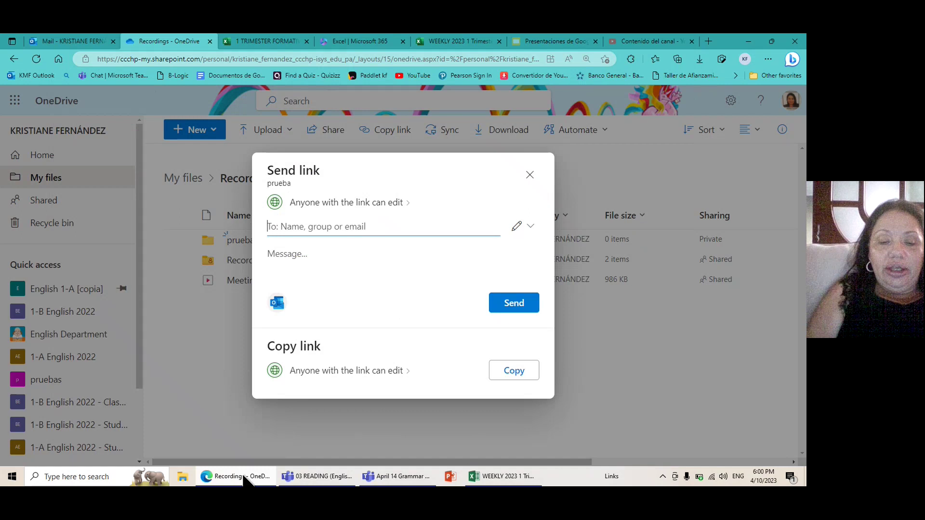
# Add Integrantes de la English 1A 2023 and Integrantes de la English 1B 2023 as recipients of the prueba link, and close without sending
pyautogui.write('englis')
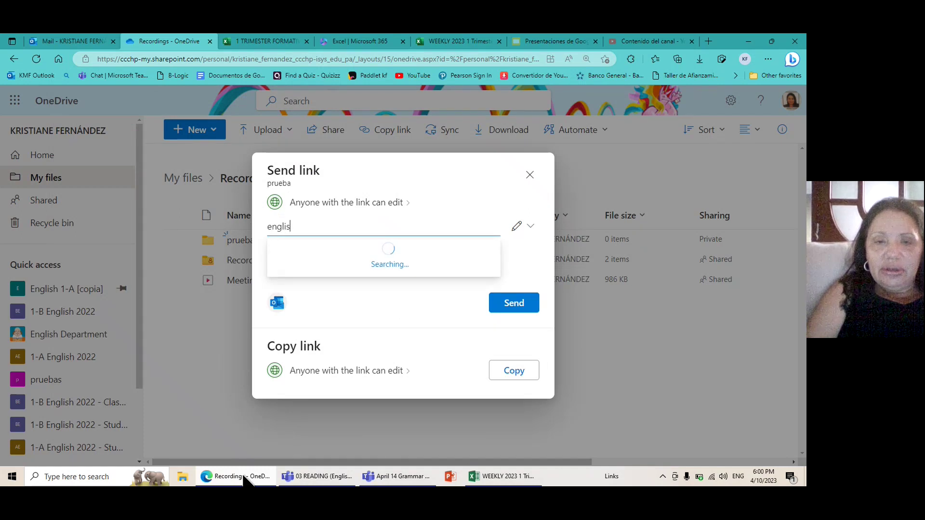
pyautogui.write('h')
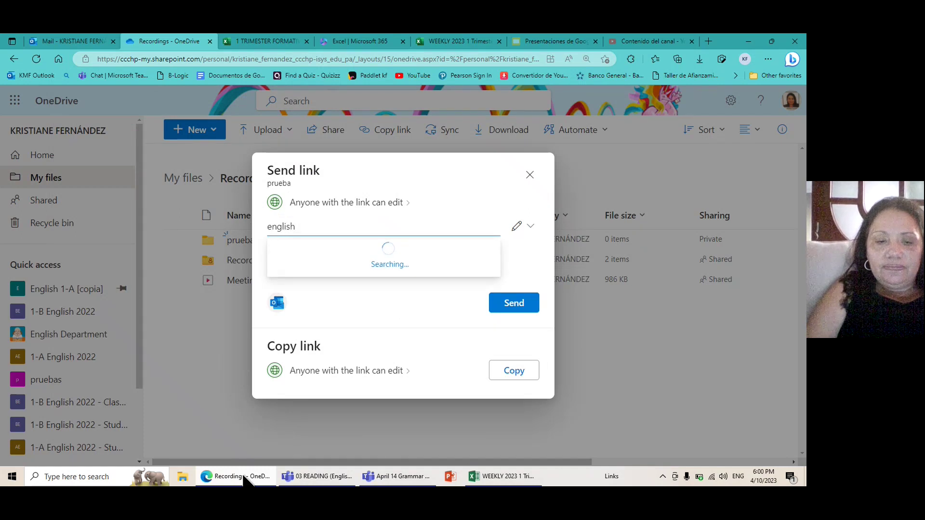
pyautogui.write(' 1a')
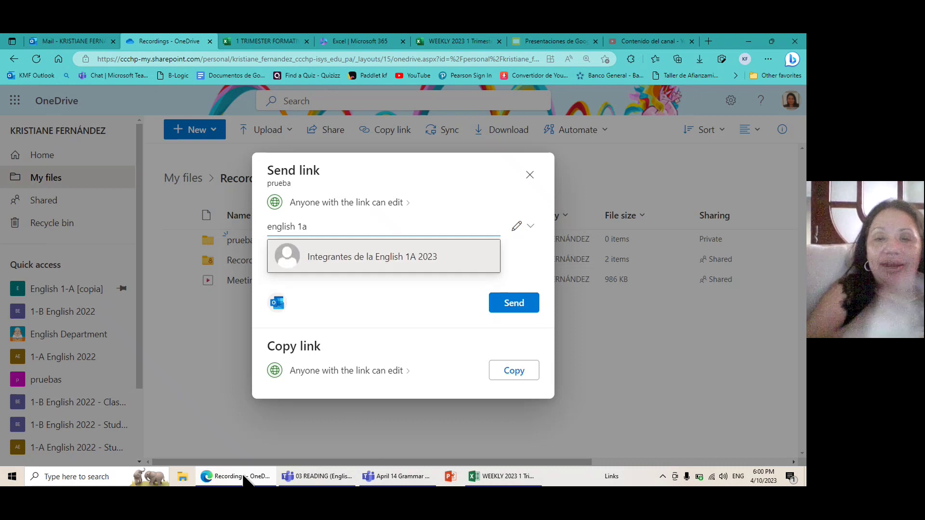
pyautogui.click(387, 263)
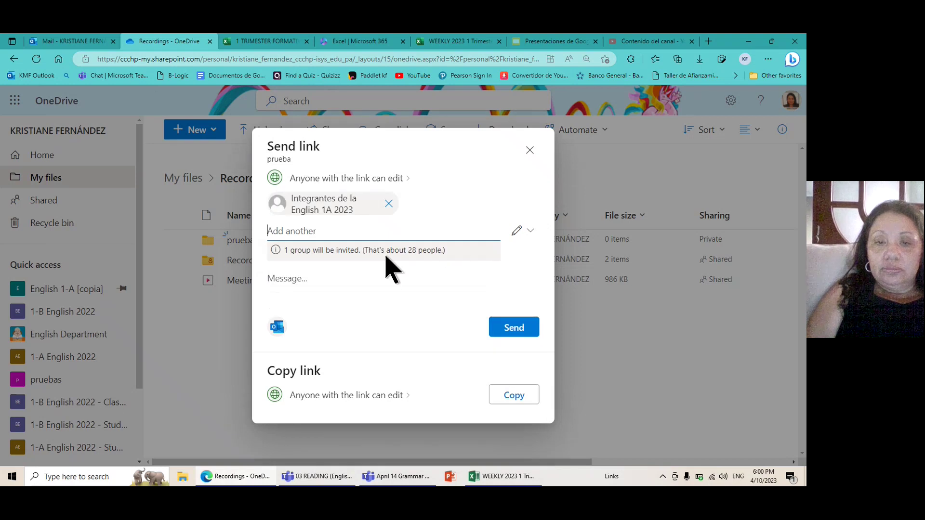
pyautogui.click(358, 234)
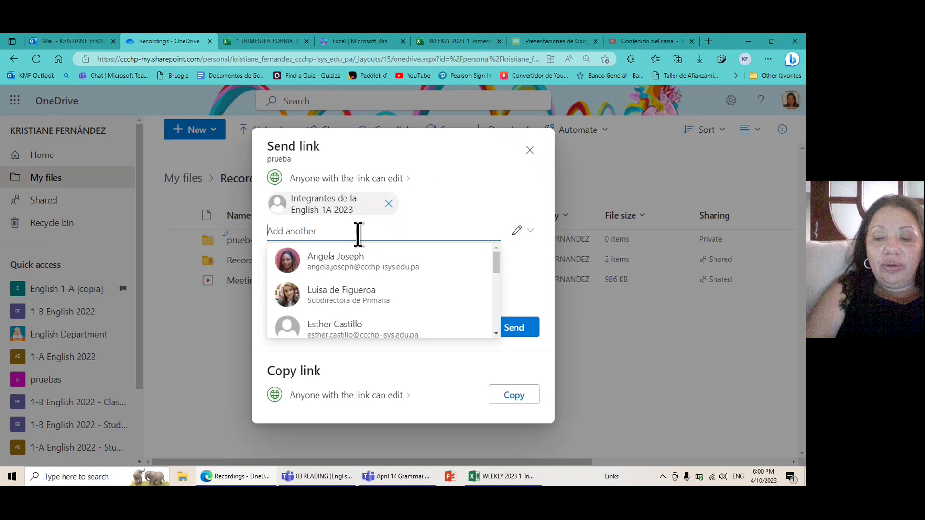
pyautogui.write('english 1b')
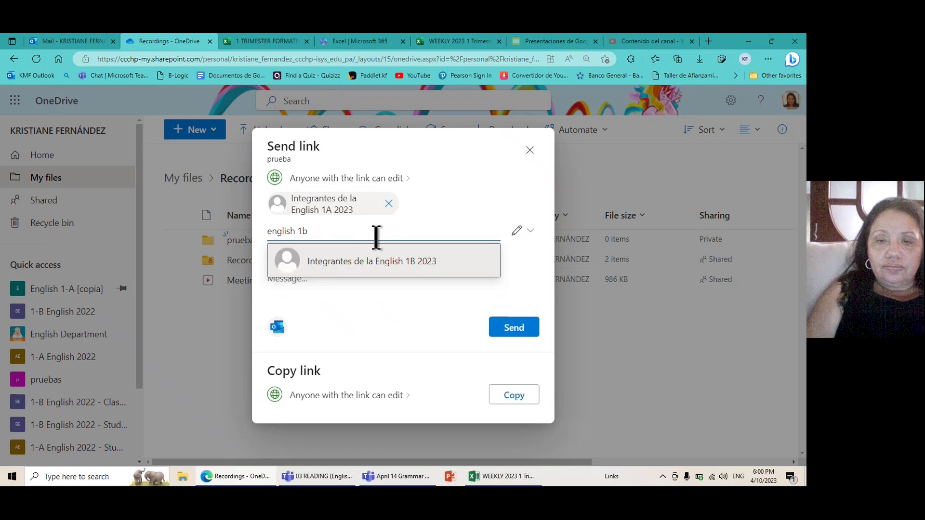
pyautogui.click(423, 262)
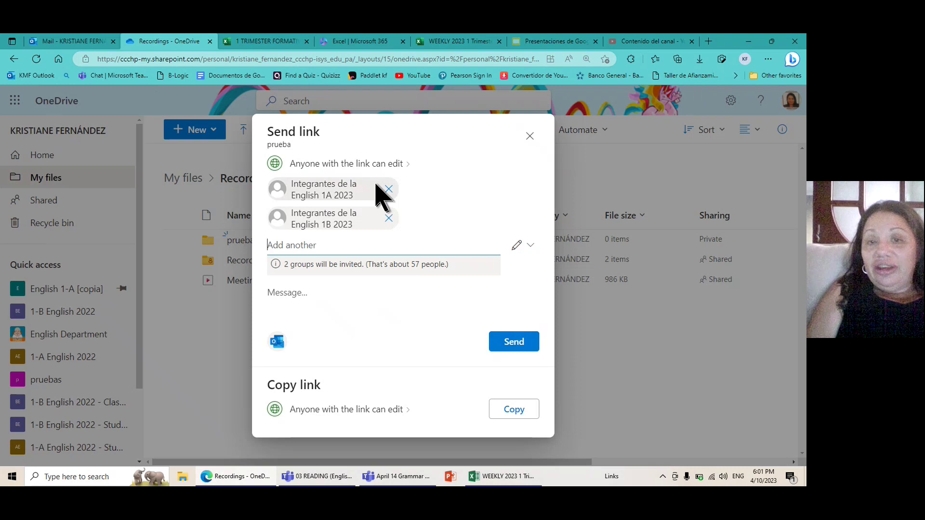
pyautogui.click(598, 380)
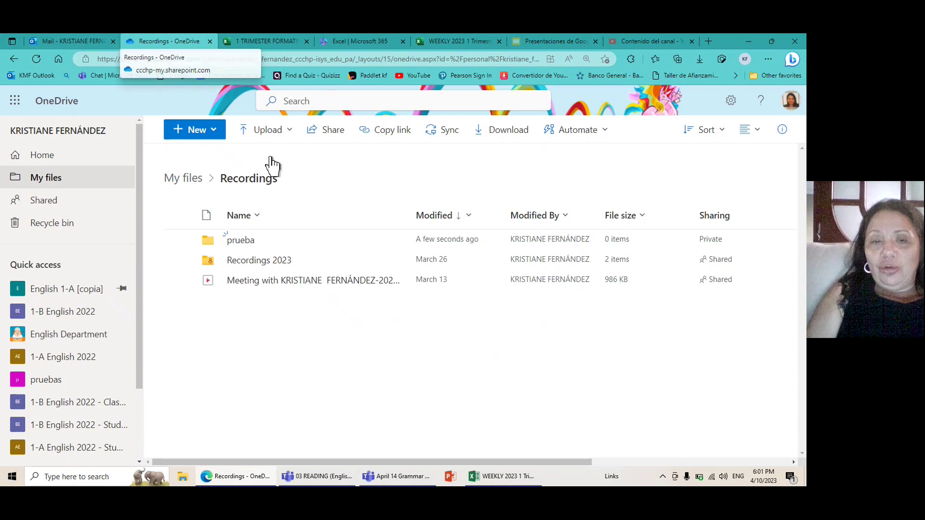
# Copy the share link of the 03.23.23 Unit 1.1 Reading I Am Sam video in the Recordings 2023 folder
pyautogui.click(265, 262)
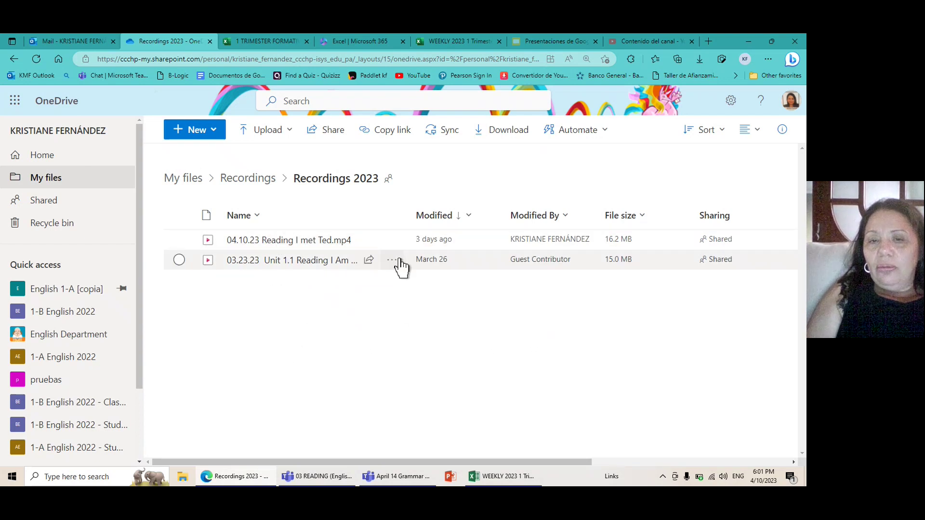
pyautogui.moveTo(392, 264)
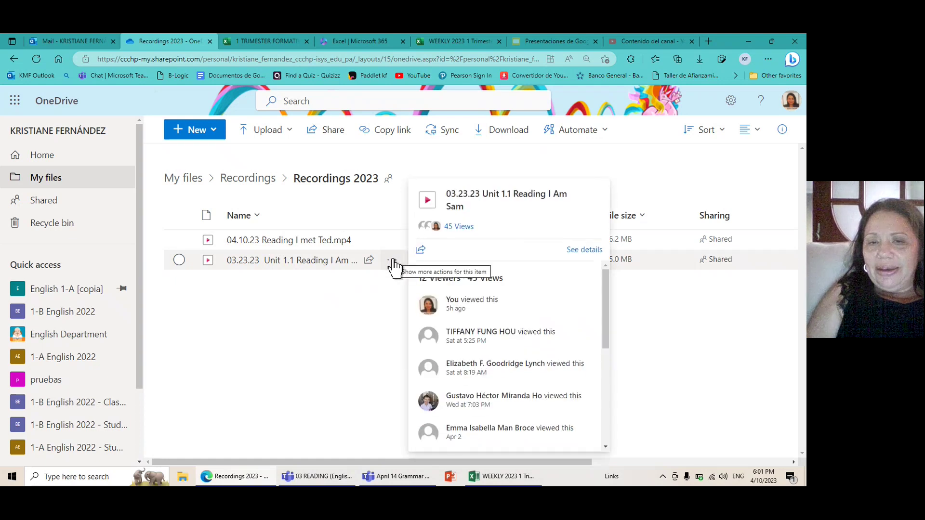
pyautogui.click(392, 262)
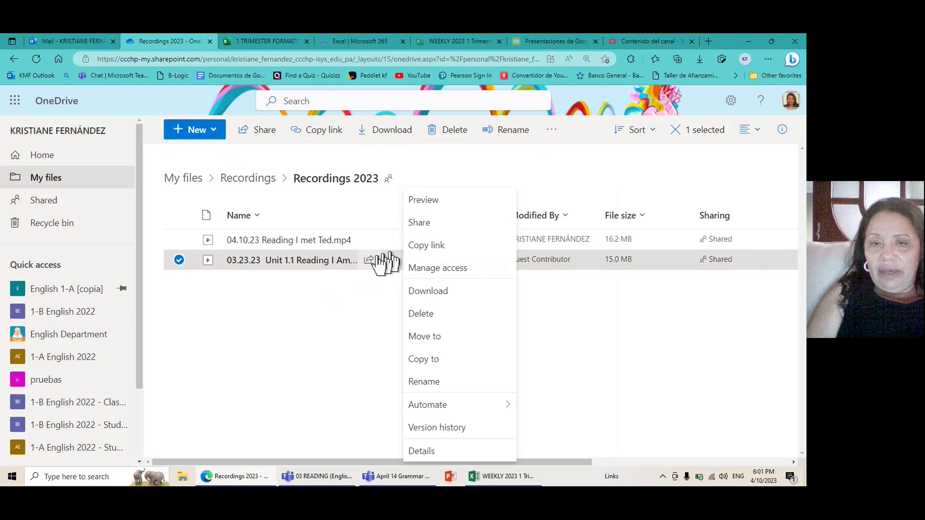
pyautogui.click(347, 295)
pyautogui.click(393, 263)
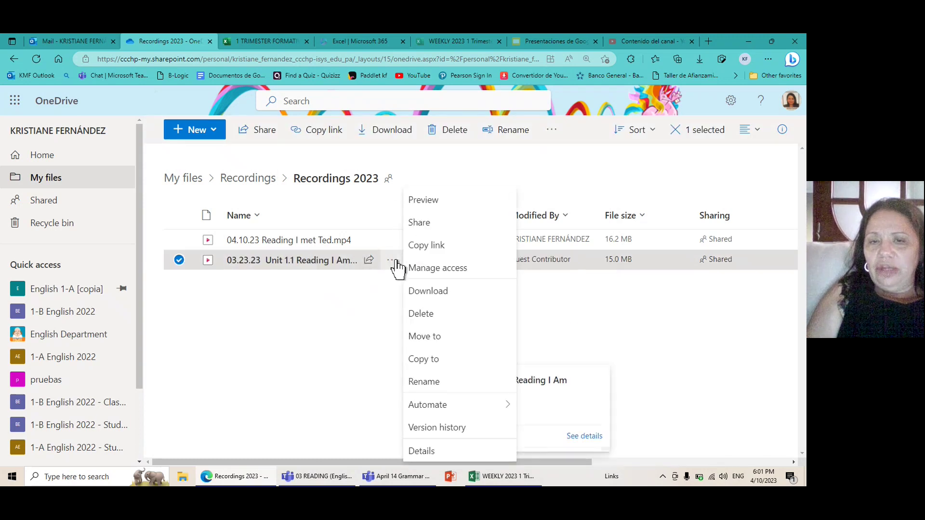
pyautogui.click(427, 247)
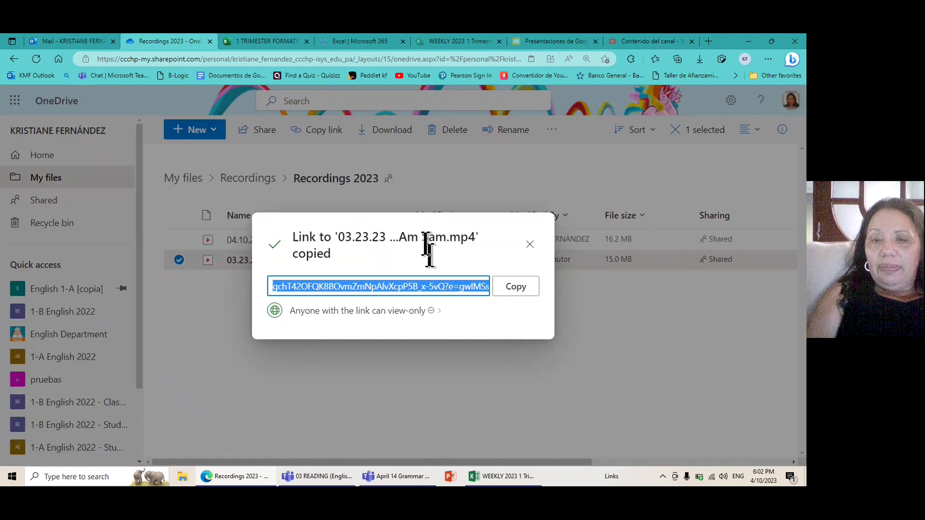
pyautogui.click(509, 289)
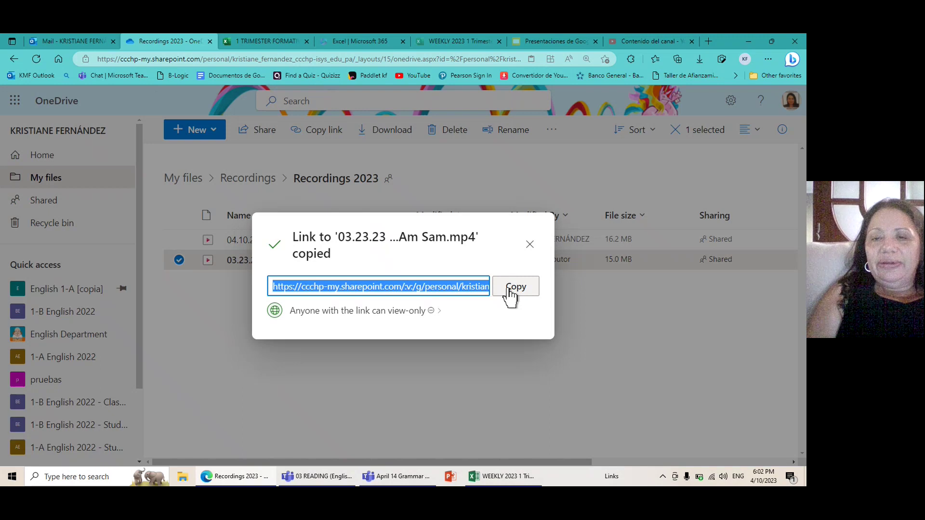
pyautogui.click(291, 426)
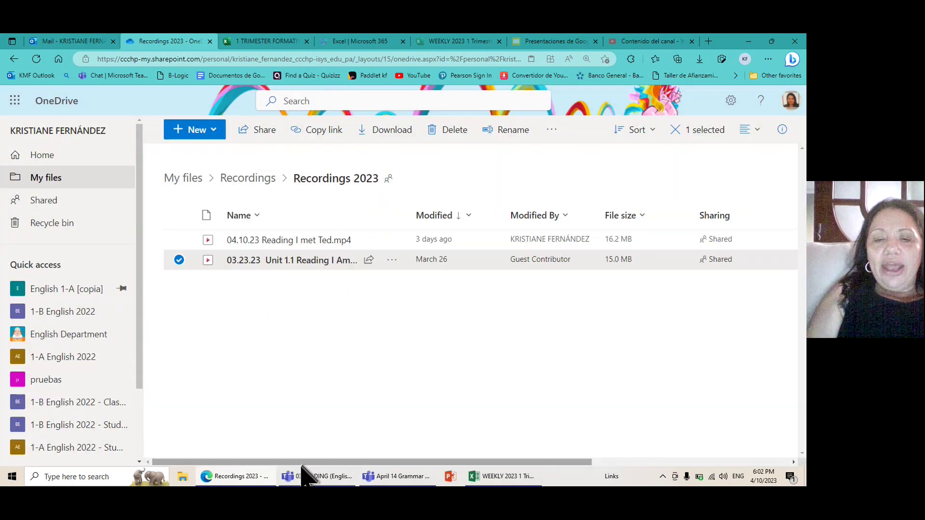
# In the 03 READING channel in Microsoft Teams, paste the copied video link into a new conversation and remove its preview card
pyautogui.click(299, 481)
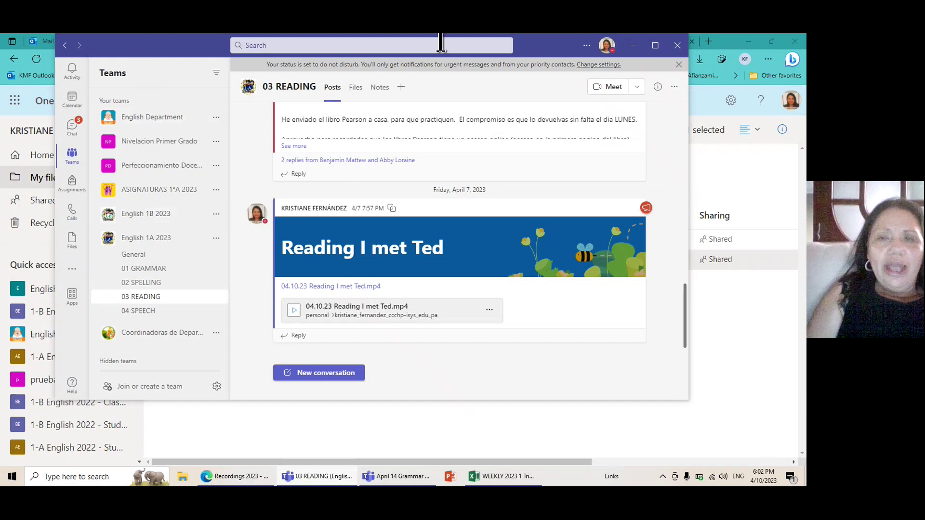
pyautogui.click(655, 46)
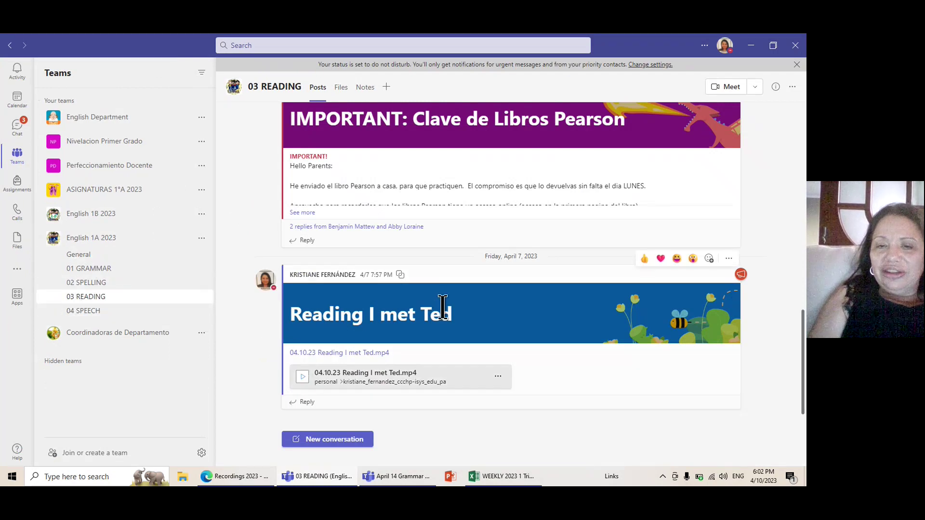
pyautogui.click(313, 441)
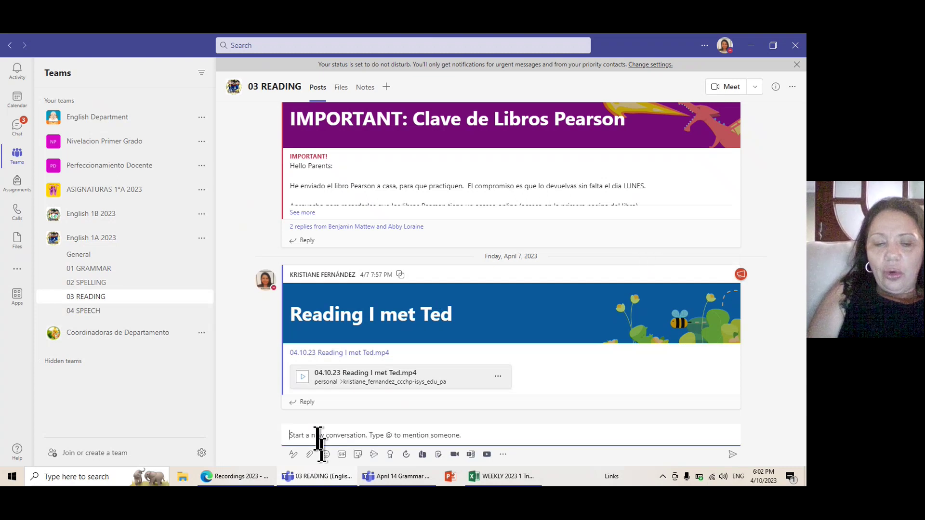
pyautogui.hotkey('ctrl', 'v')
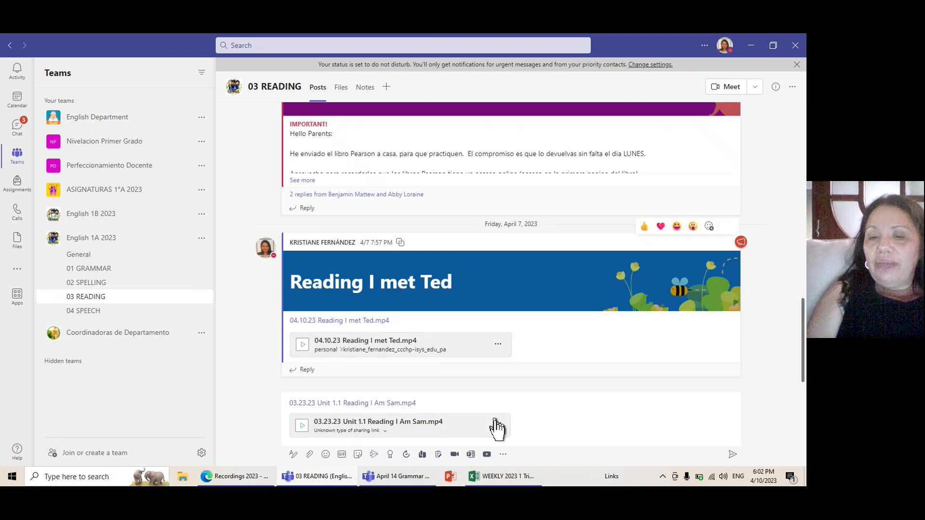
pyautogui.click(495, 421)
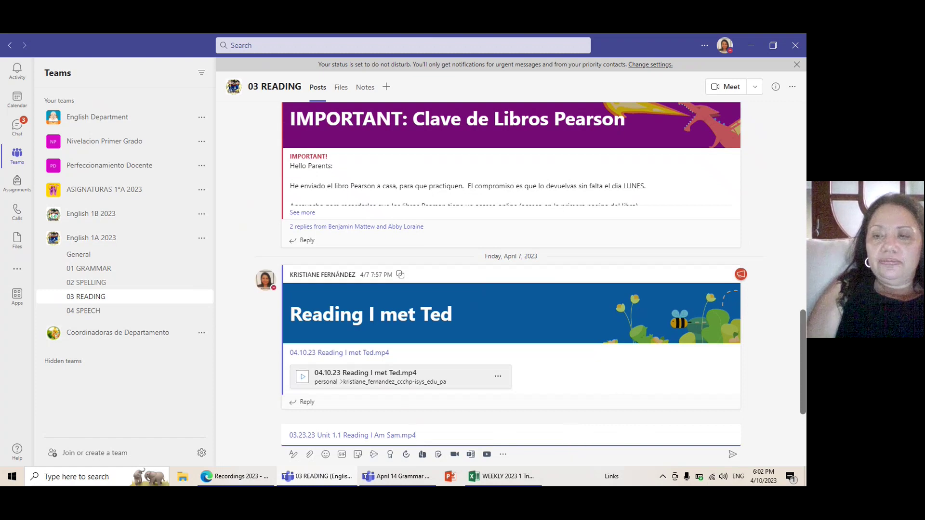
# Open the 03.23.23 Unit 1.1 Reading I Am Sam video from the Reading: 1.1 I am Sam post and start playing it
pyautogui.scroll(5, 804, 368)
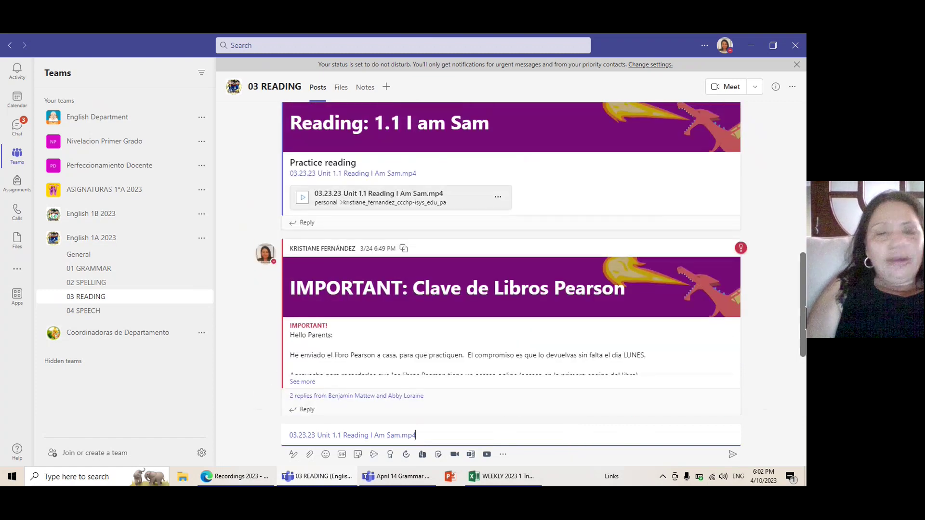
pyautogui.scroll(3, 803, 369)
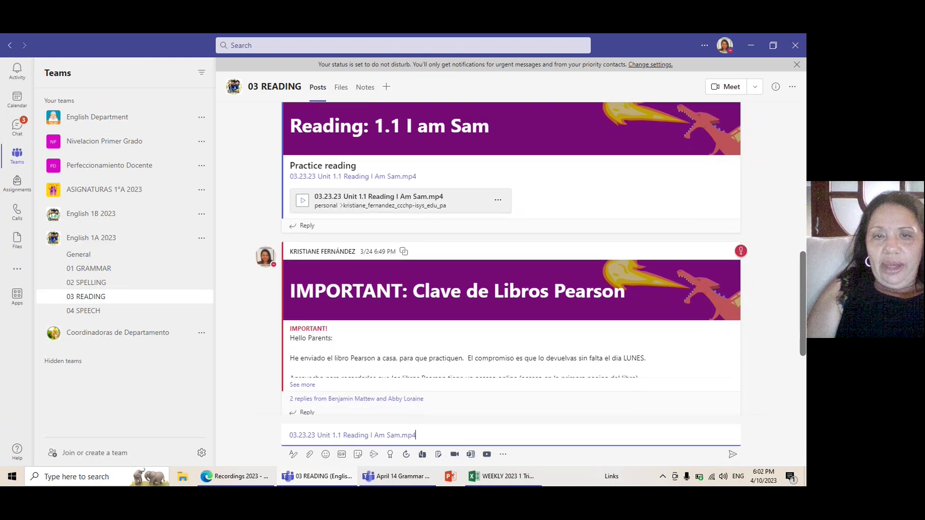
pyautogui.scroll(-2, 510, 260)
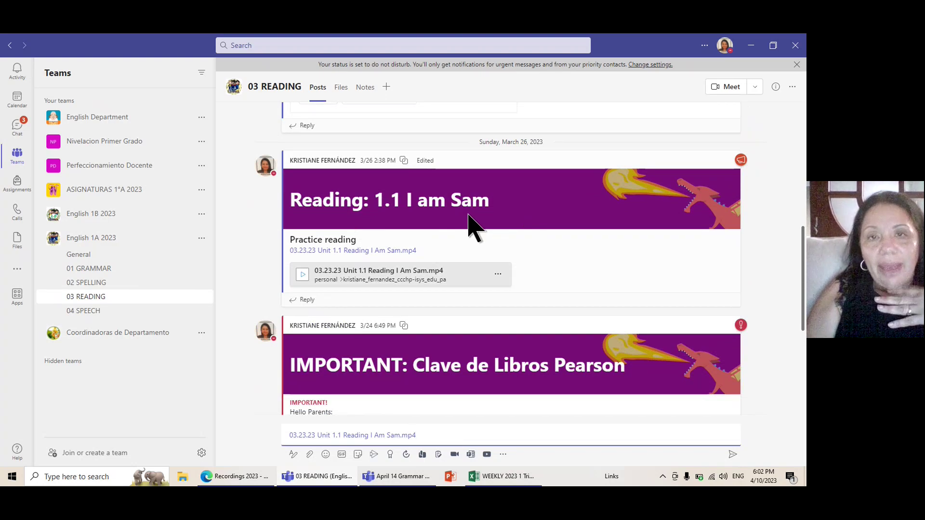
pyautogui.click(411, 275)
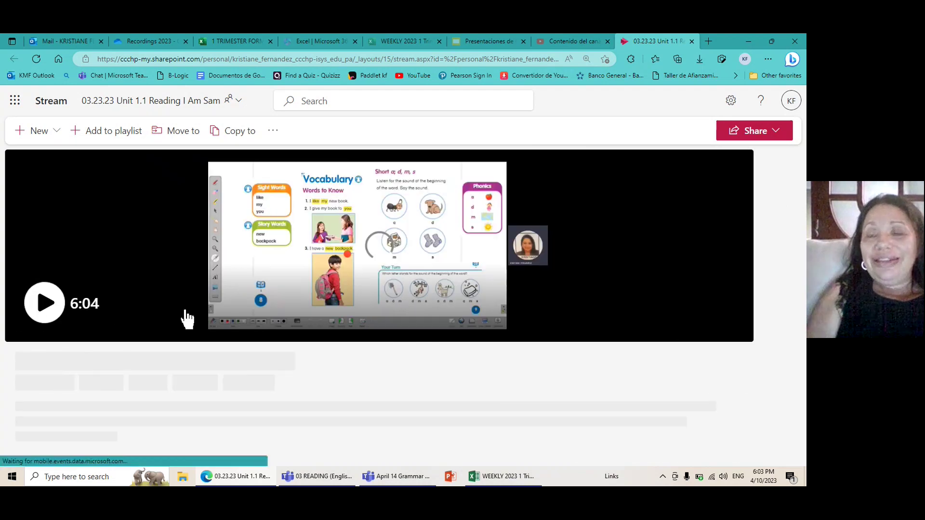
pyautogui.click(187, 318)
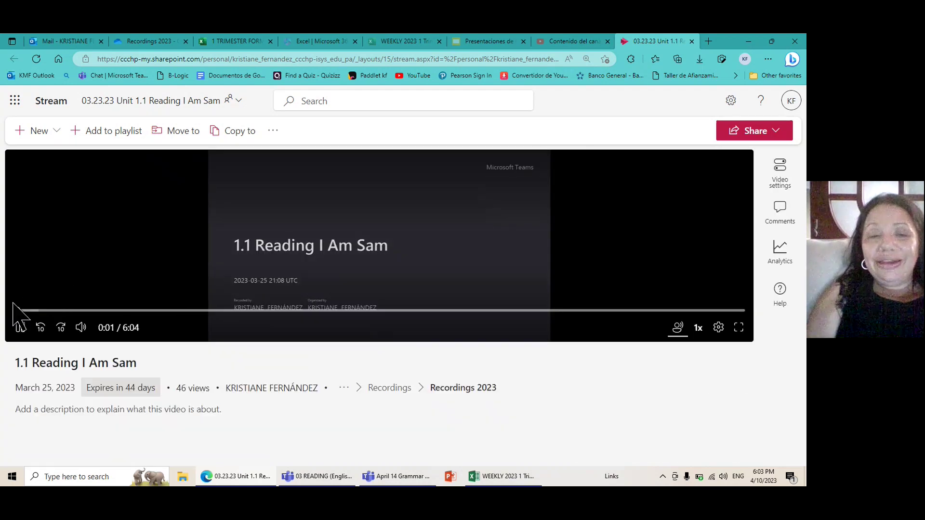